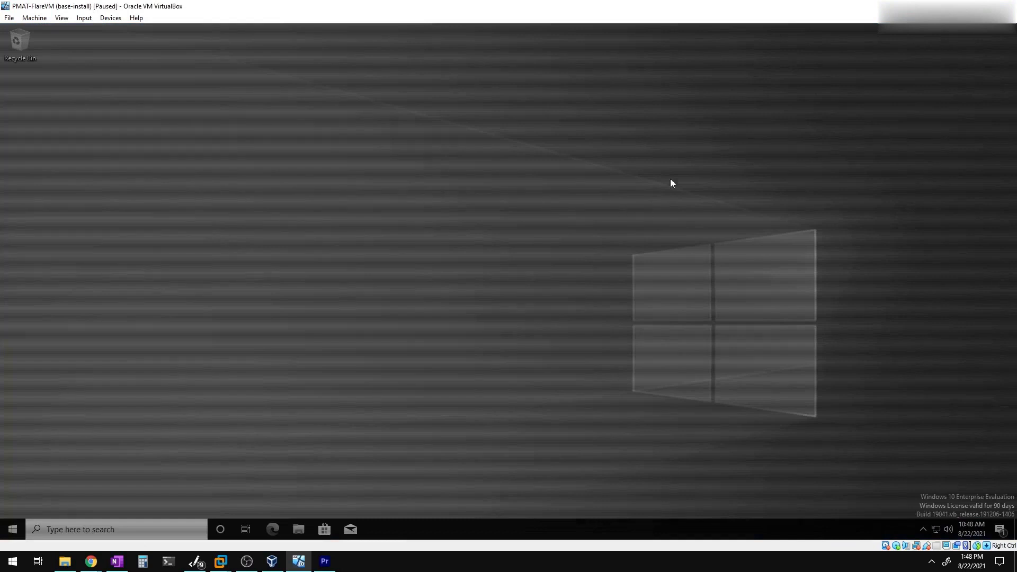
Step: Shrink the paused PMAT-FlareVM window and minimize it to clear the host desktop
click(980, 7)
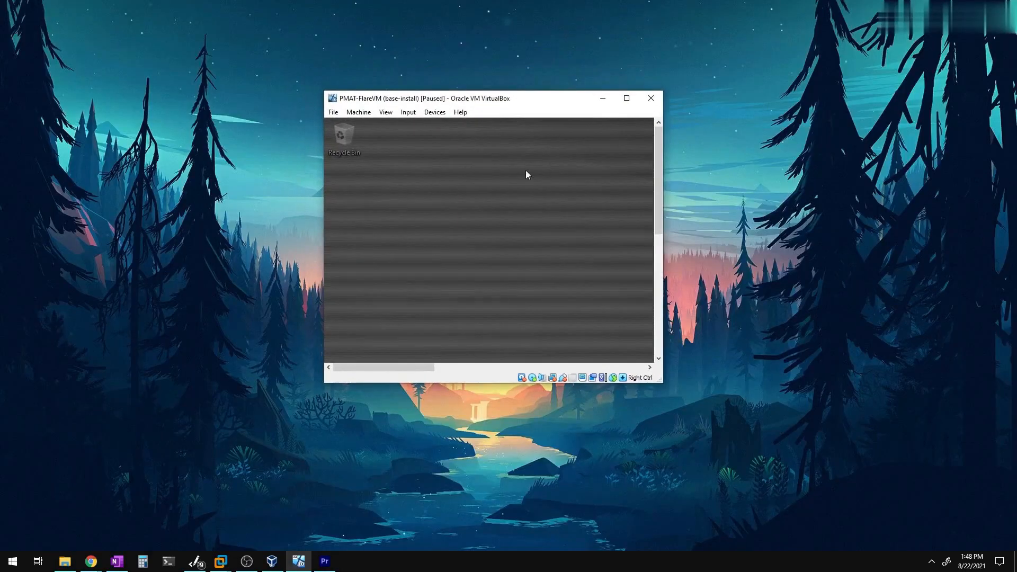
drag(456, 98, 617, 60)
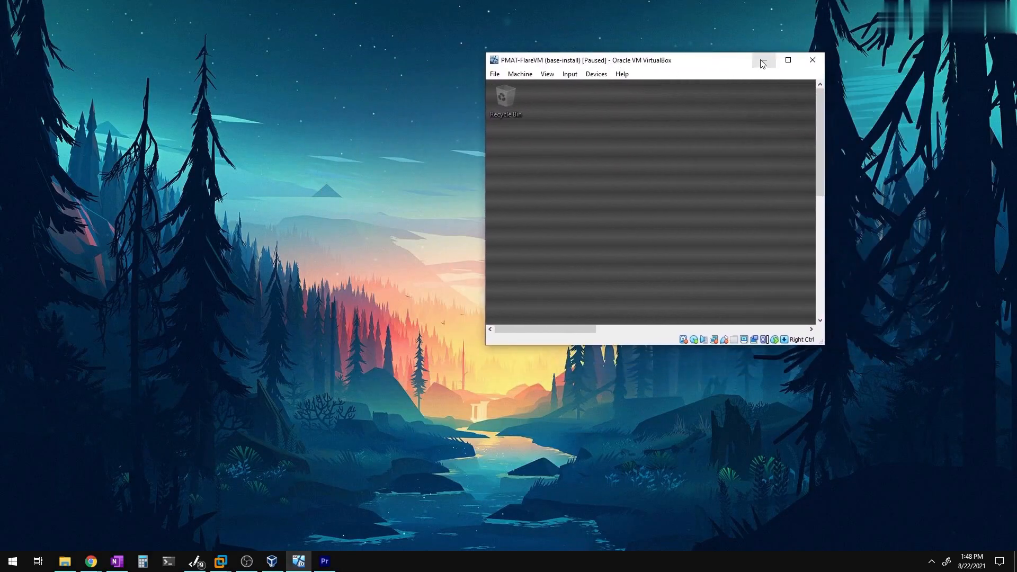
click(763, 61)
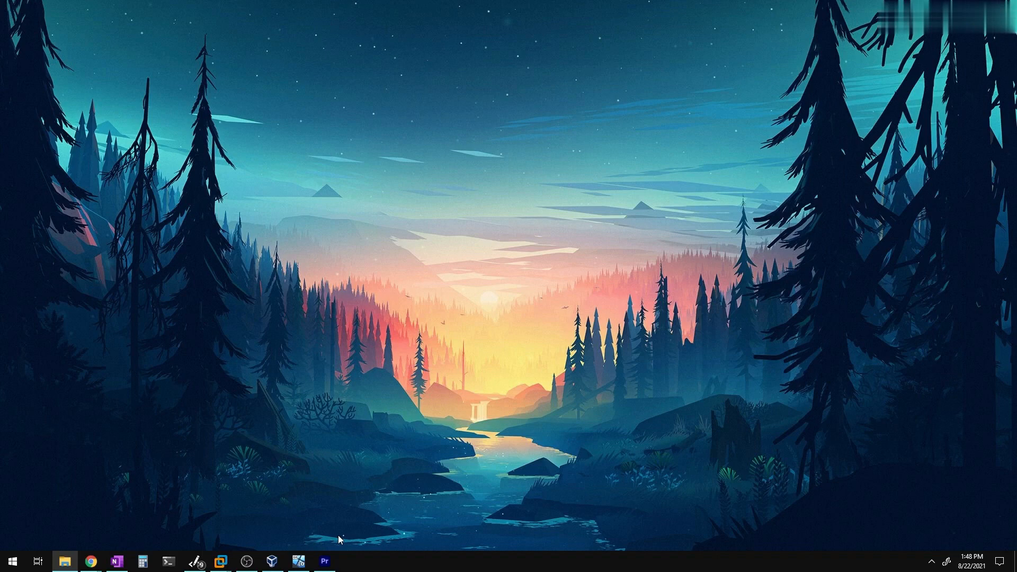
Step: Switch to Chrome and open the REMnux website, remnux.org, from the search results for remnux
click(91, 561)
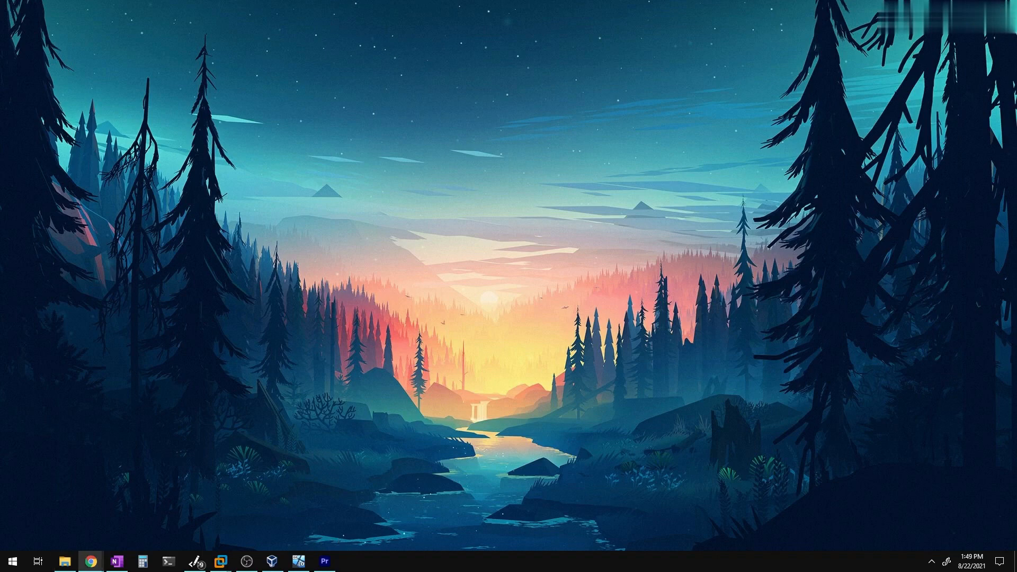
double_click(599, 55)
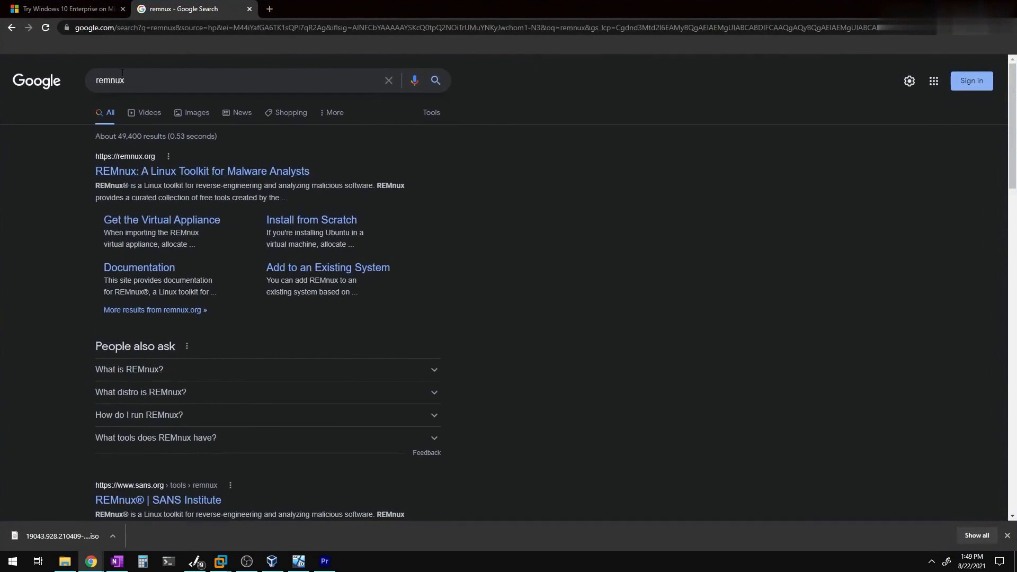
drag(133, 80, 93, 81)
click(144, 79)
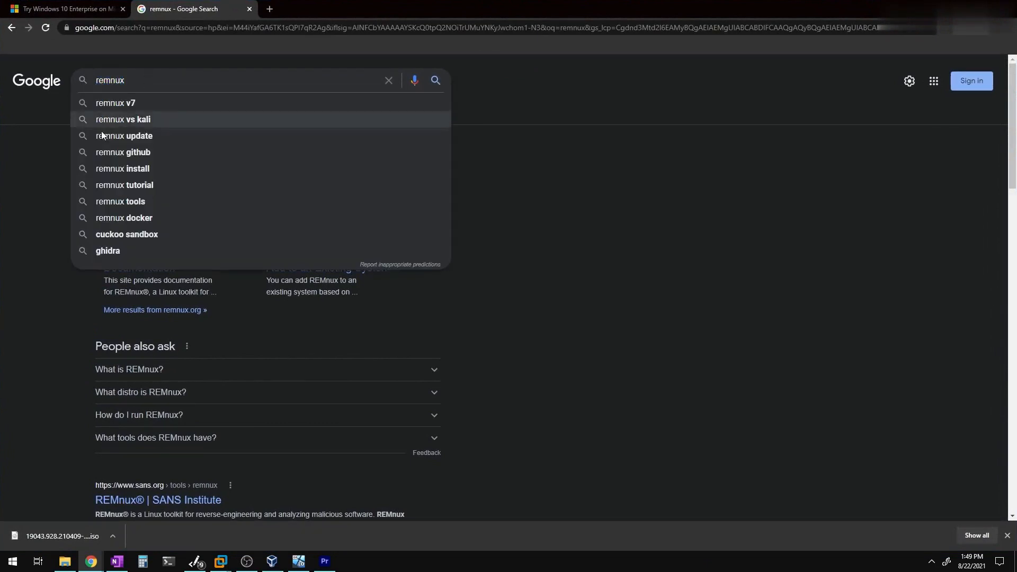
click(30, 171)
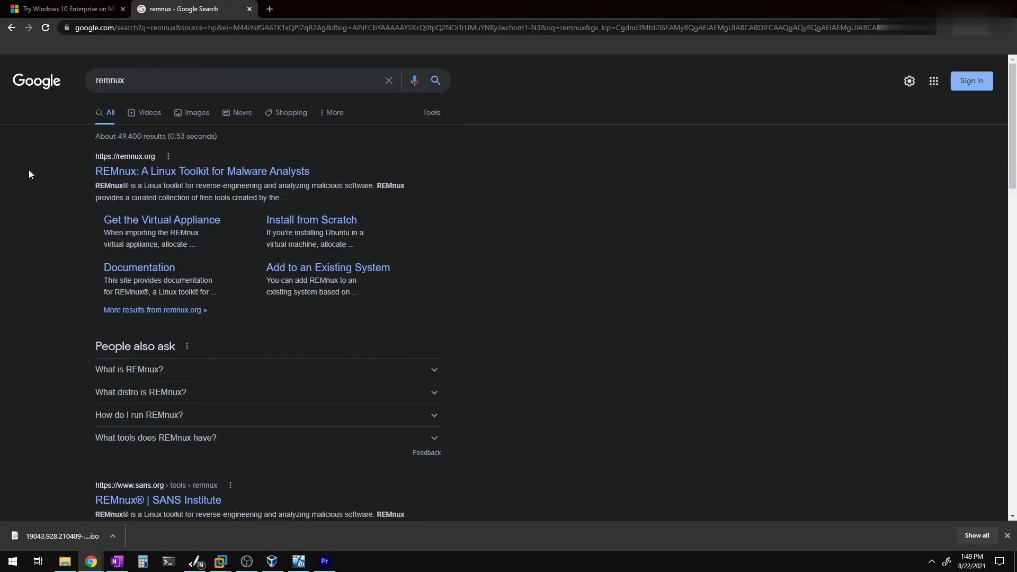
click(136, 176)
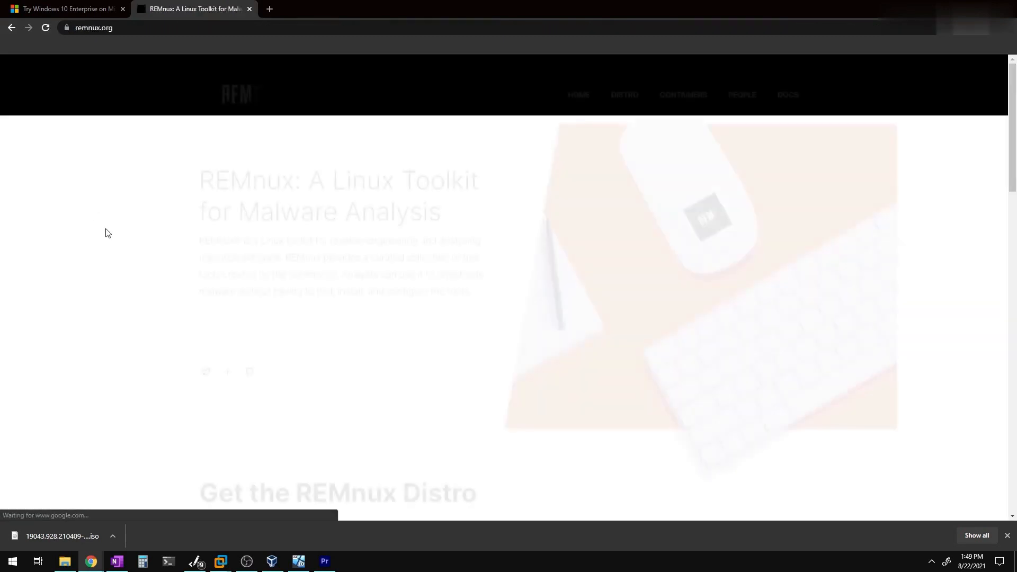
Step: Open the REMnux VM download instructions and display the VirtualBox OVA download options
scroll(100, 222, down, 1)
scroll(102, 220, down, 8)
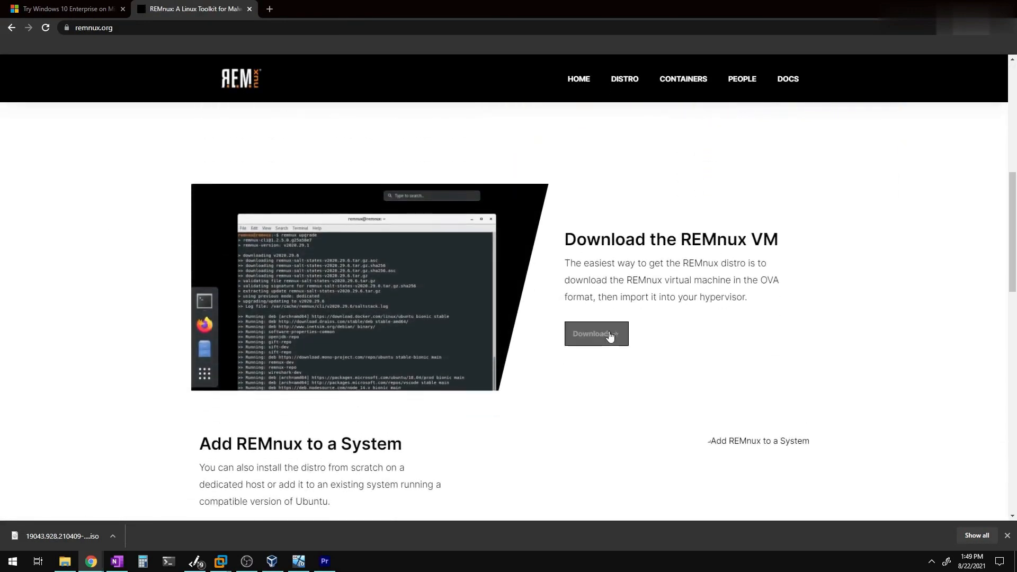
click(607, 340)
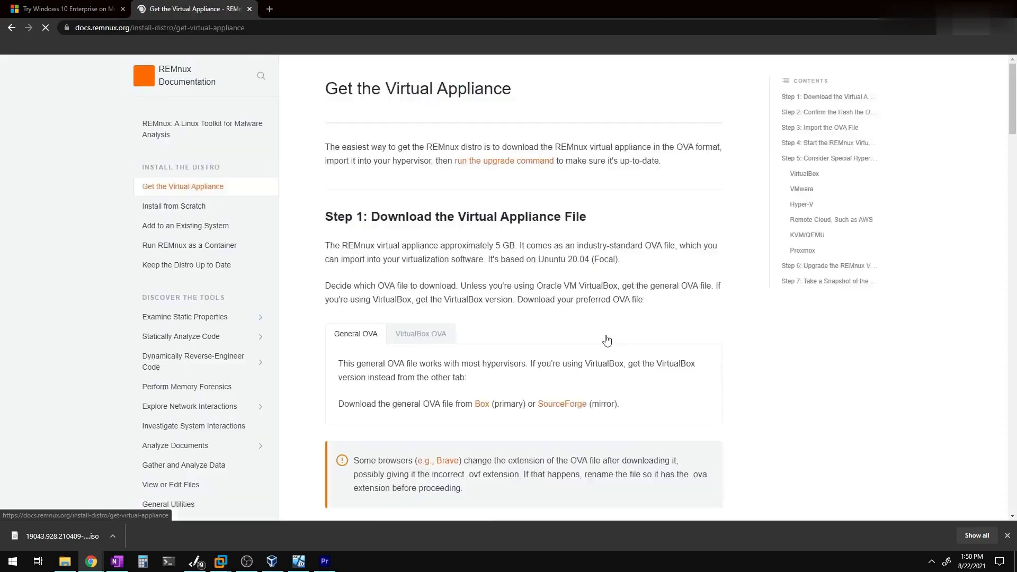
scroll(541, 323, down, 1)
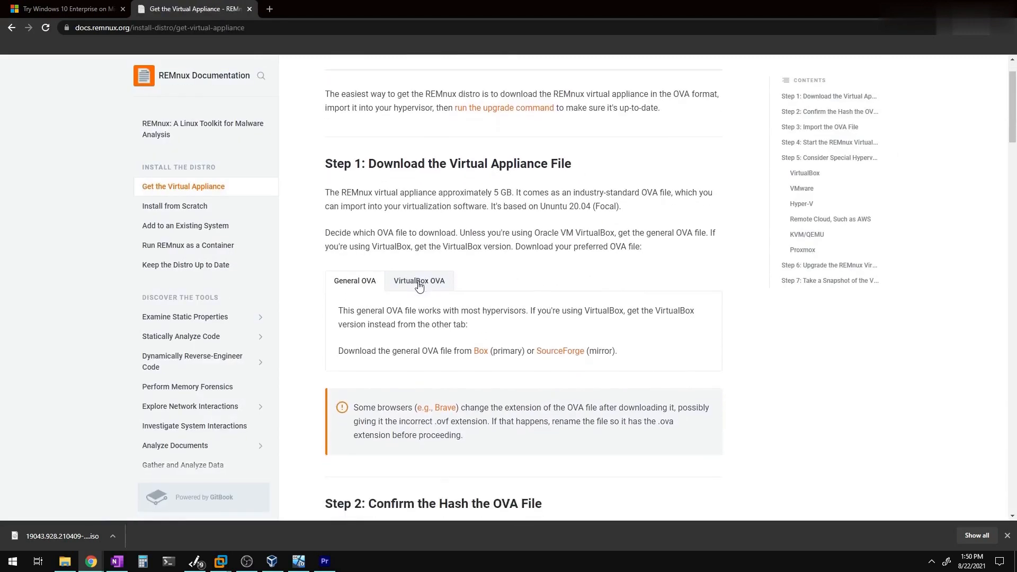
click(418, 283)
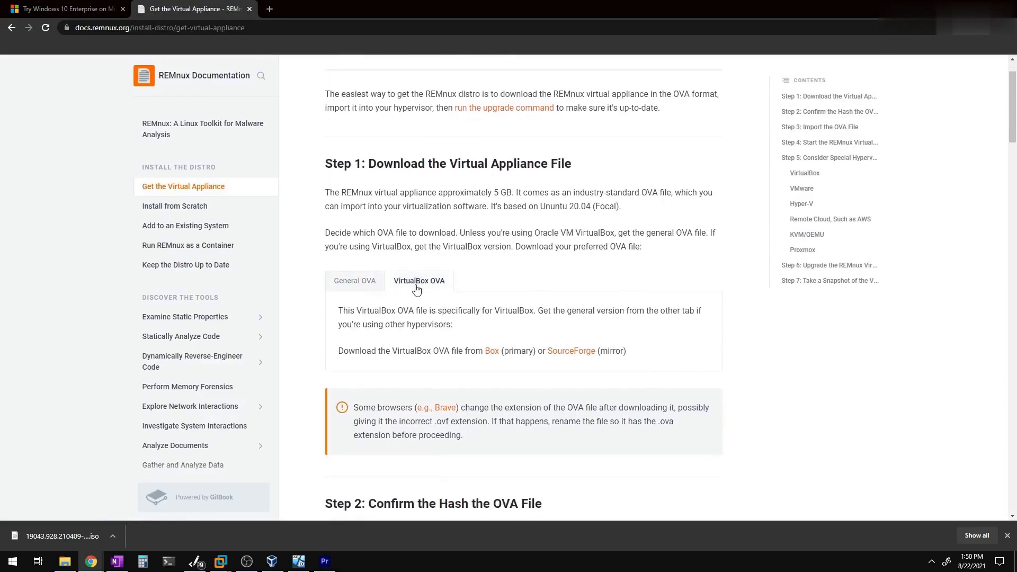
Step: Download remnux-v7-focal-virtualbox.ova from the primary Box source
scroll(517, 274, down, 1)
scroll(518, 274, down, 1)
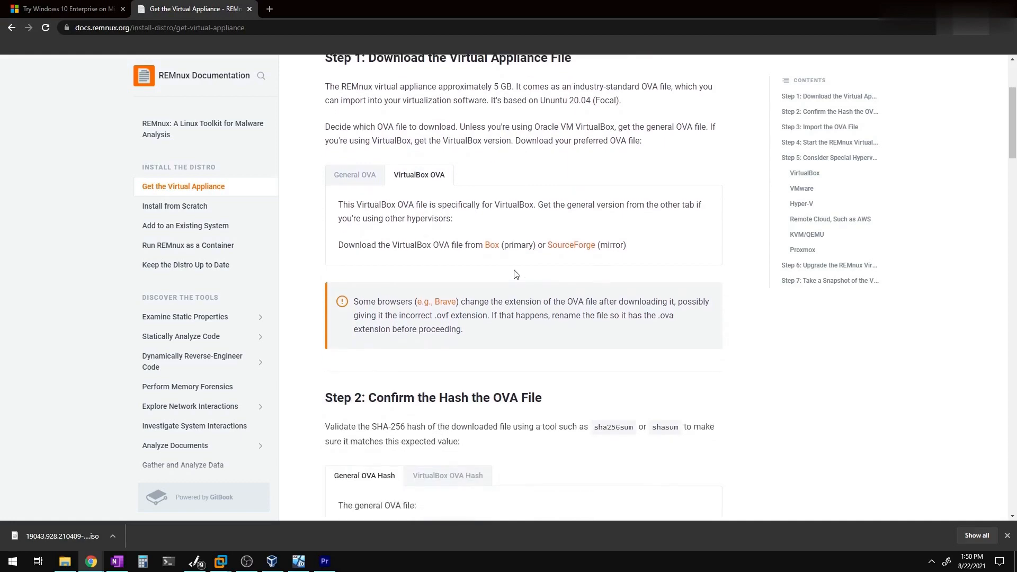
click(492, 246)
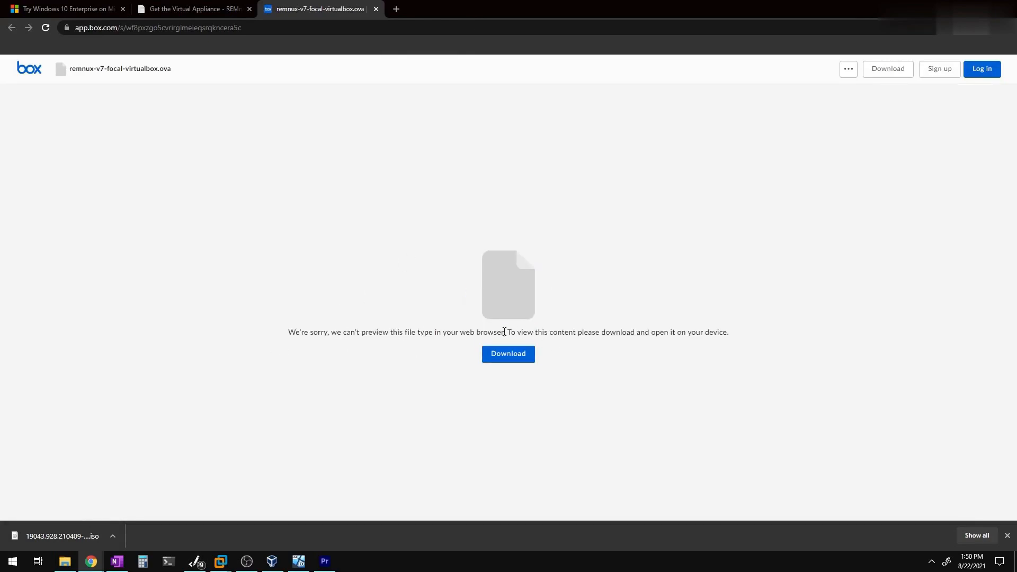
click(518, 357)
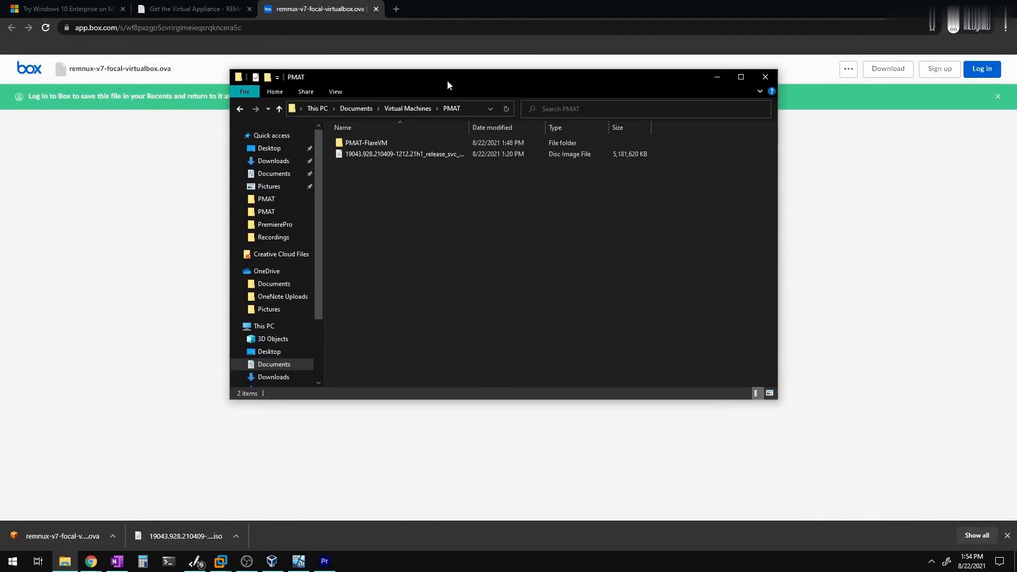
Step: Create a new folder named PMAT-remnux inside the PMAT virtual machines folder
drag(447, 81, 558, 87)
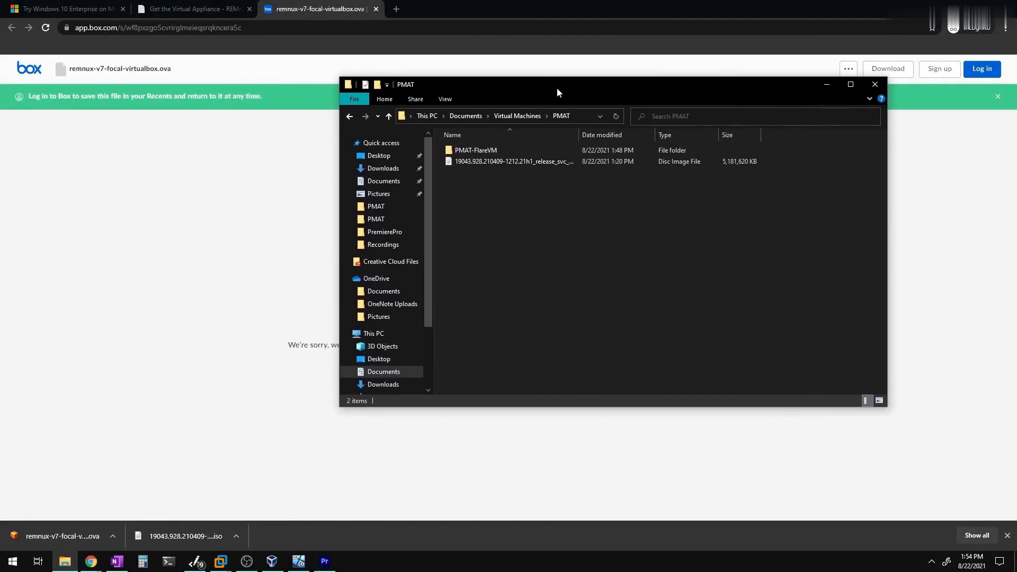
right_click(474, 203)
mouse_move(525, 375)
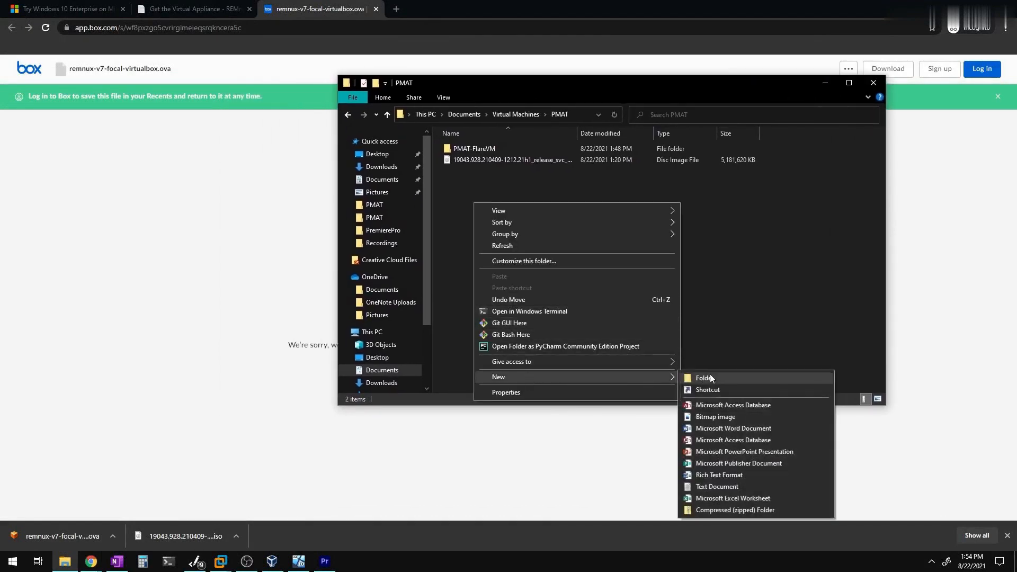
click(712, 377)
text(PMAT)
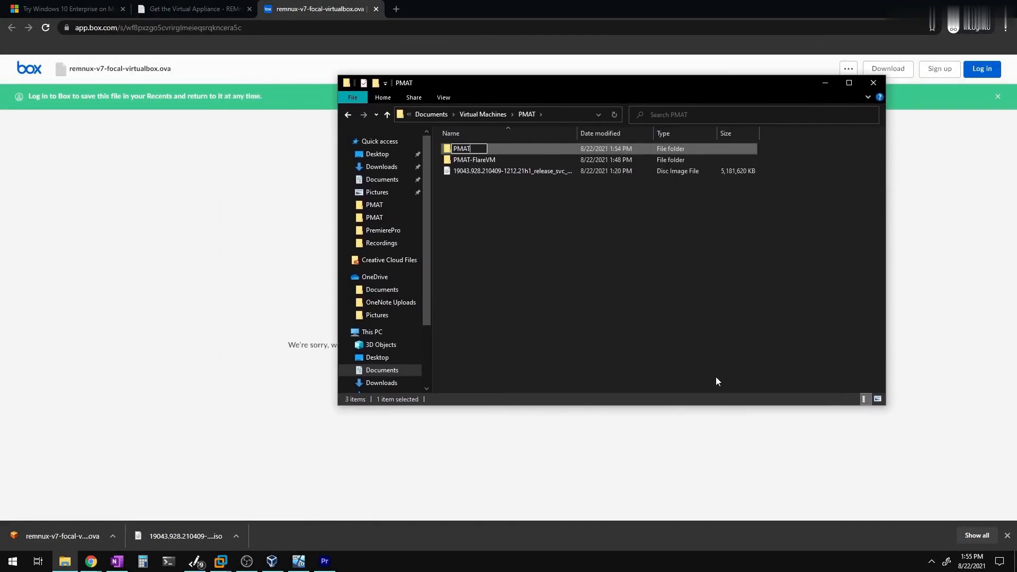
text(-remnux)
key(Return)
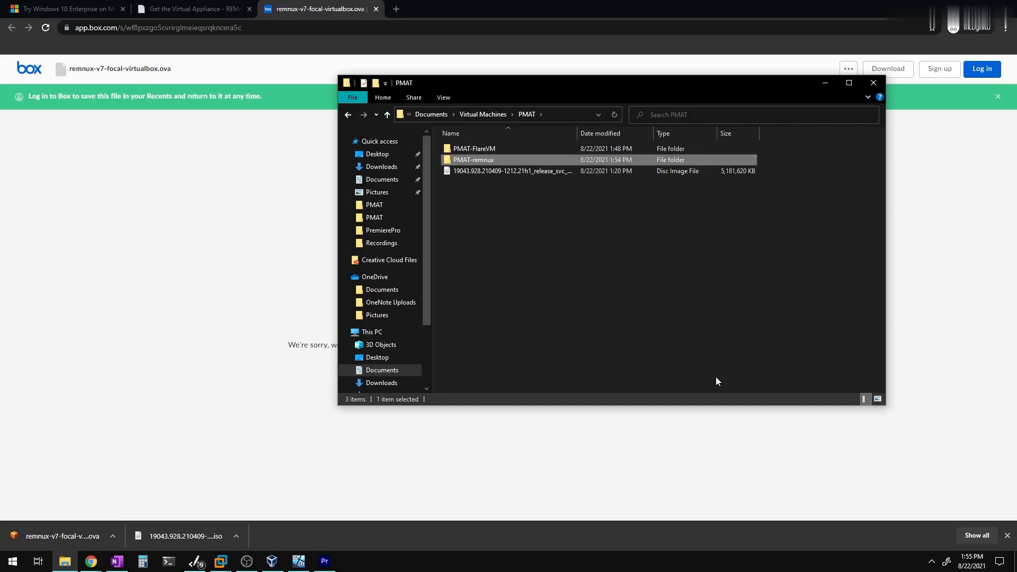
Step: Move the downloaded REMnux OVA file from the browser into the PMAT-remnux folder
double_click(480, 159)
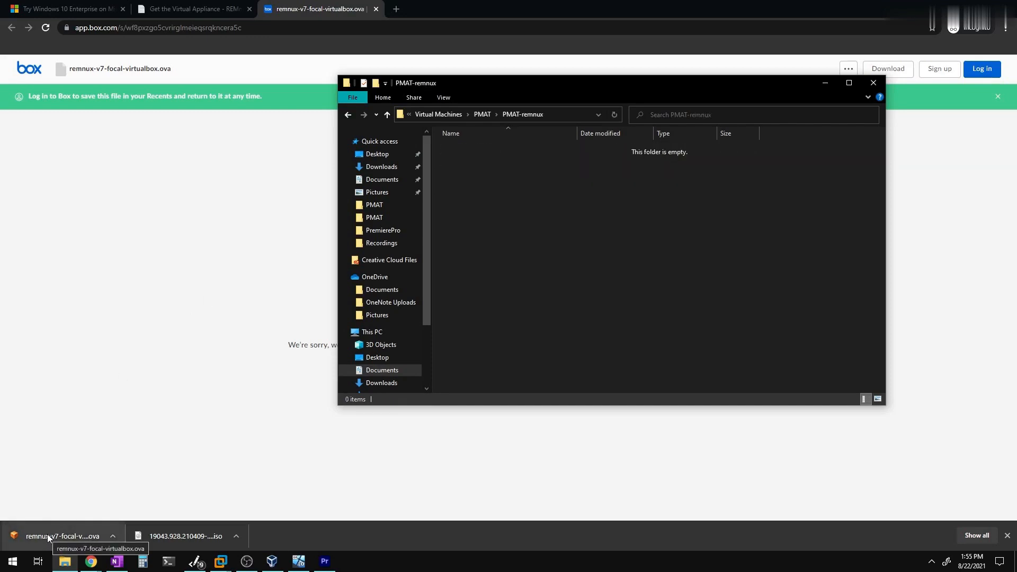
drag(501, 2, 350, 162)
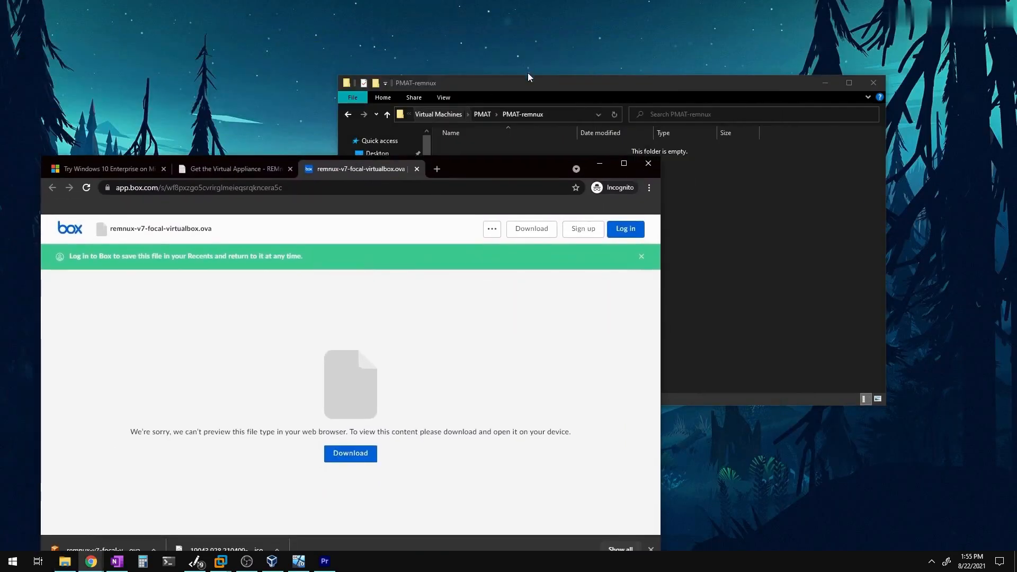
drag(528, 82, 589, 46)
click(231, 371)
drag(109, 549, 752, 202)
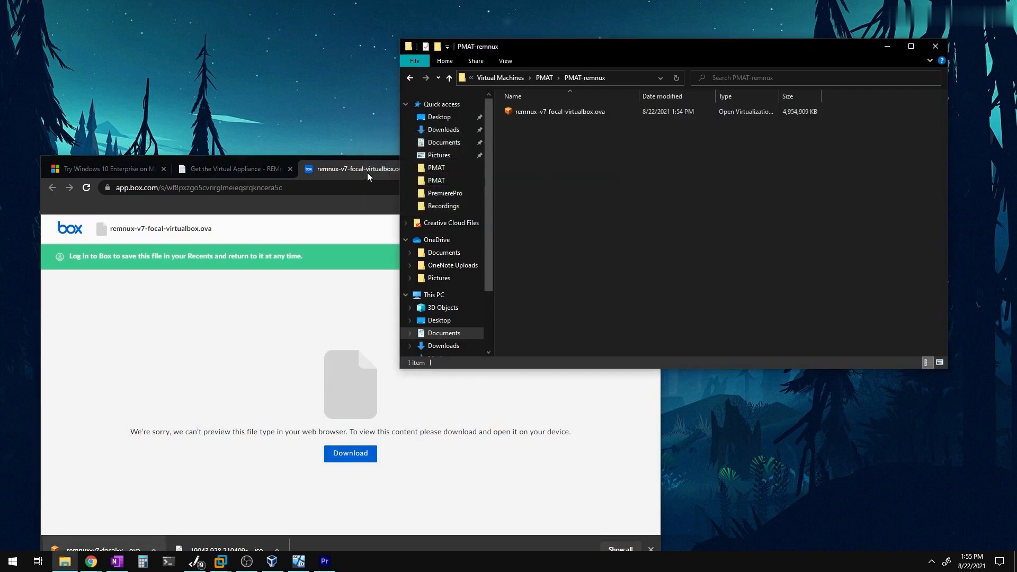
Step: Open remnux-v7-focal-virtualbox.ova with VirtualBox Manager to start importing the appliance
click(522, 112)
right_click(521, 112)
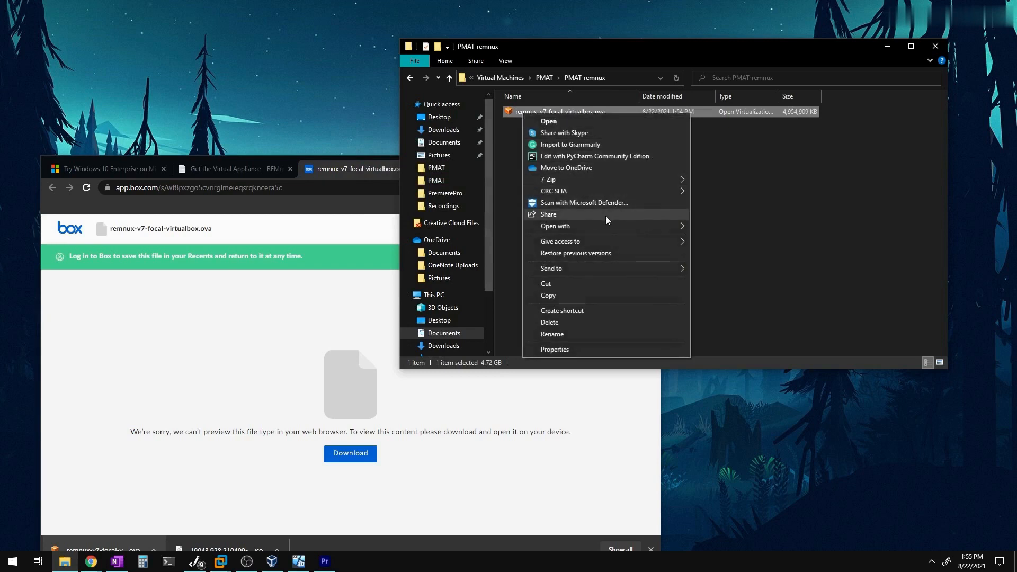
mouse_move(602, 225)
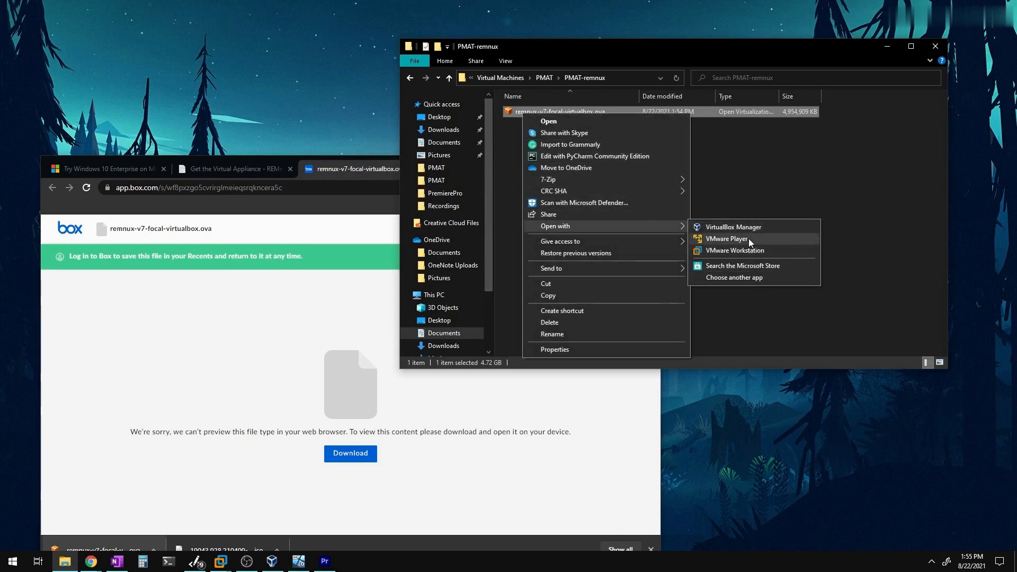
click(716, 229)
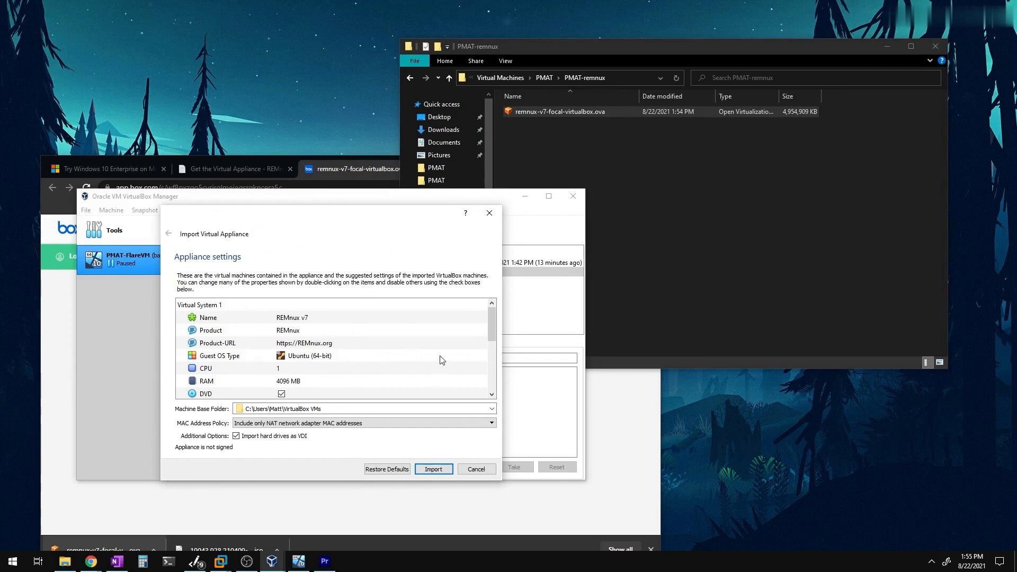
Step: Set the appliance name to PMAT-remnux and import it with the other settings left at their defaults
drag(277, 217, 544, 84)
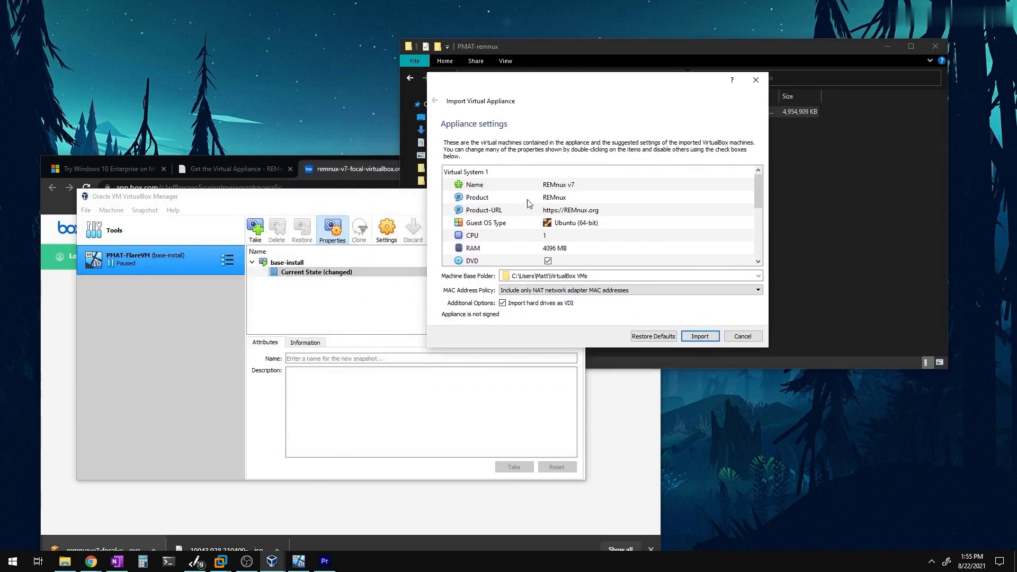
scroll(659, 233, down, 3)
scroll(678, 230, up, 4)
scroll(643, 222, down, 1)
scroll(636, 217, up, 1)
double_click(617, 185)
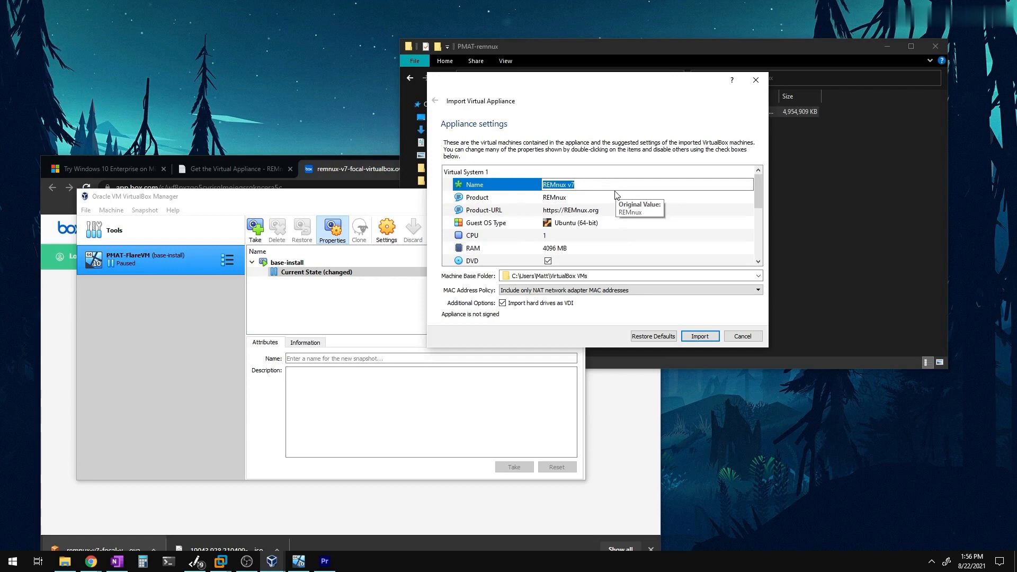
text(PMAT-remnux)
click(695, 337)
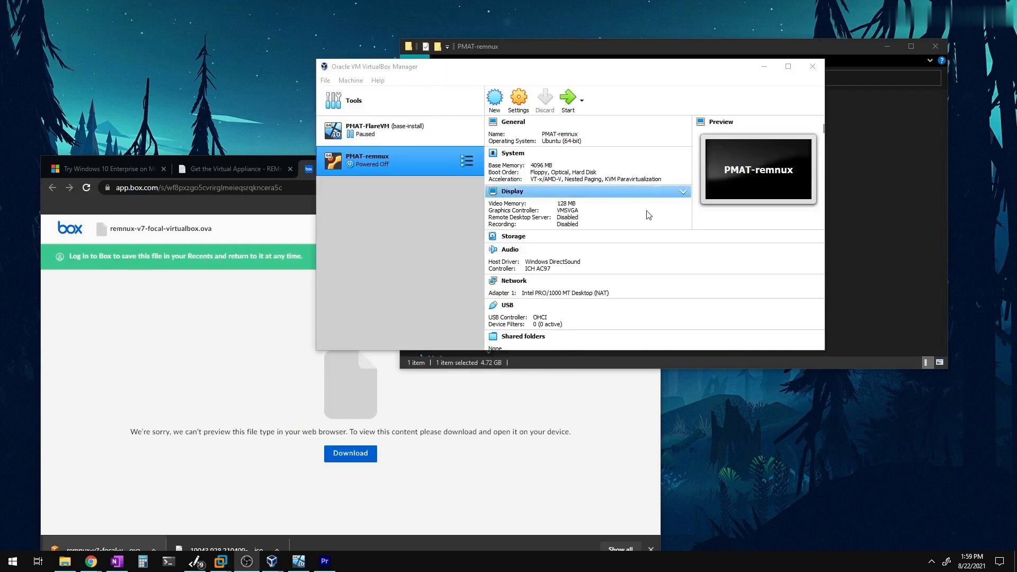
Step: Start the PMAT-remnux virtual machine and dismiss the keyboard capture and mouse integration notices
drag(601, 68, 607, 57)
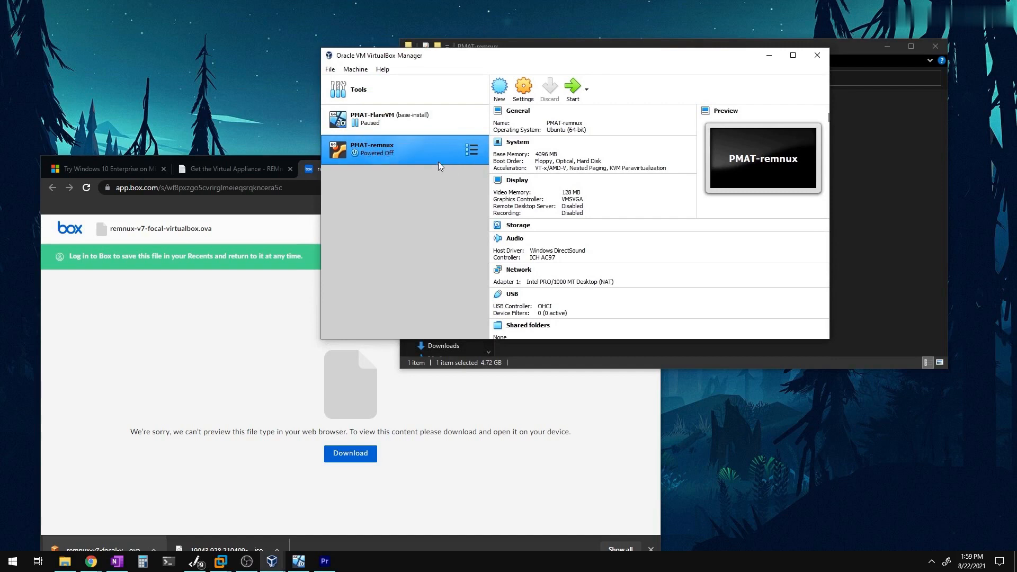
click(576, 95)
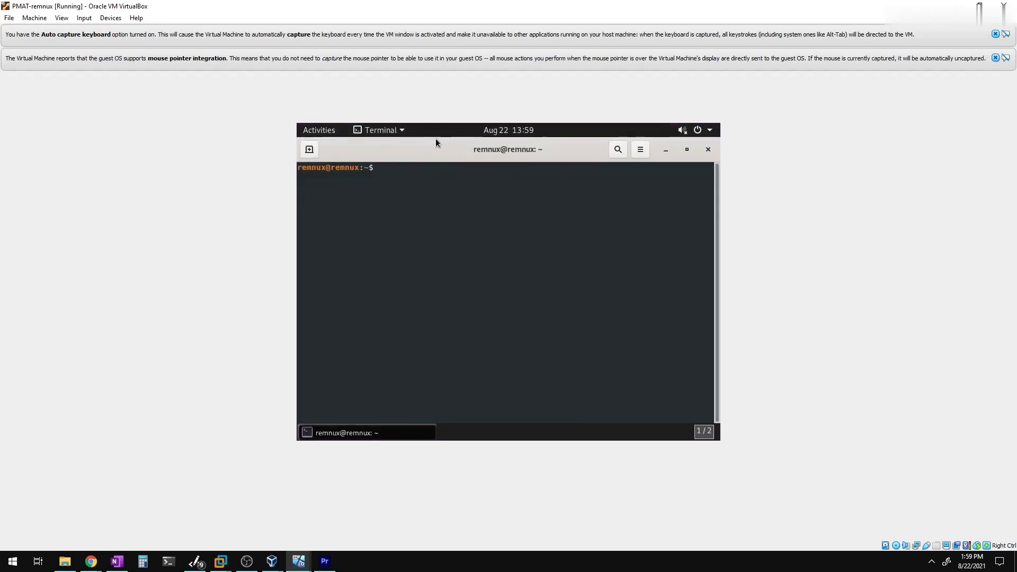
double_click(480, 150)
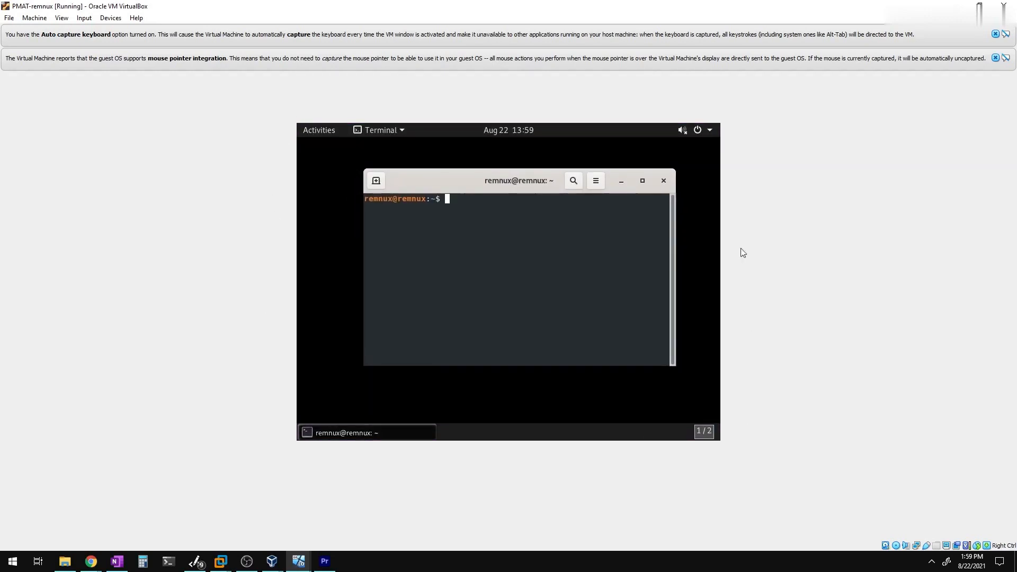
click(995, 58)
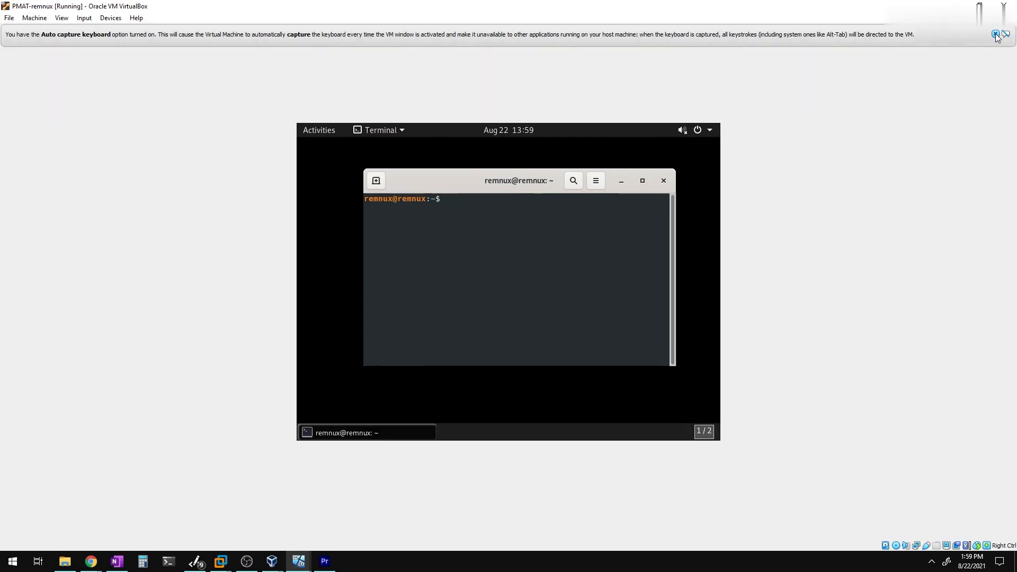
click(995, 34)
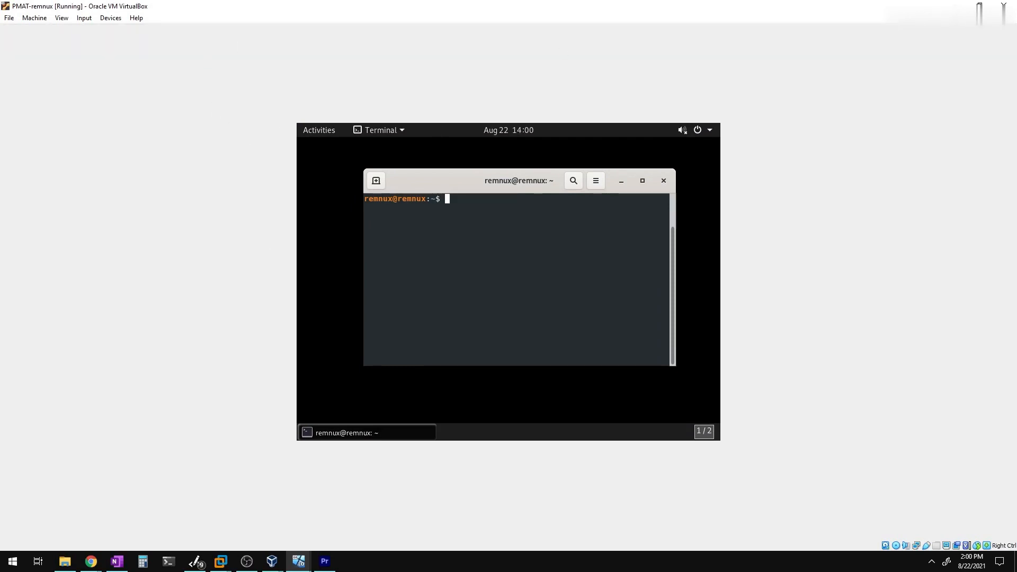
Step: Create the directory /media/cdrom with sudo and mount /dev/cdrom on it
text(sudo mkdir /media/cdrom)
key(Return)
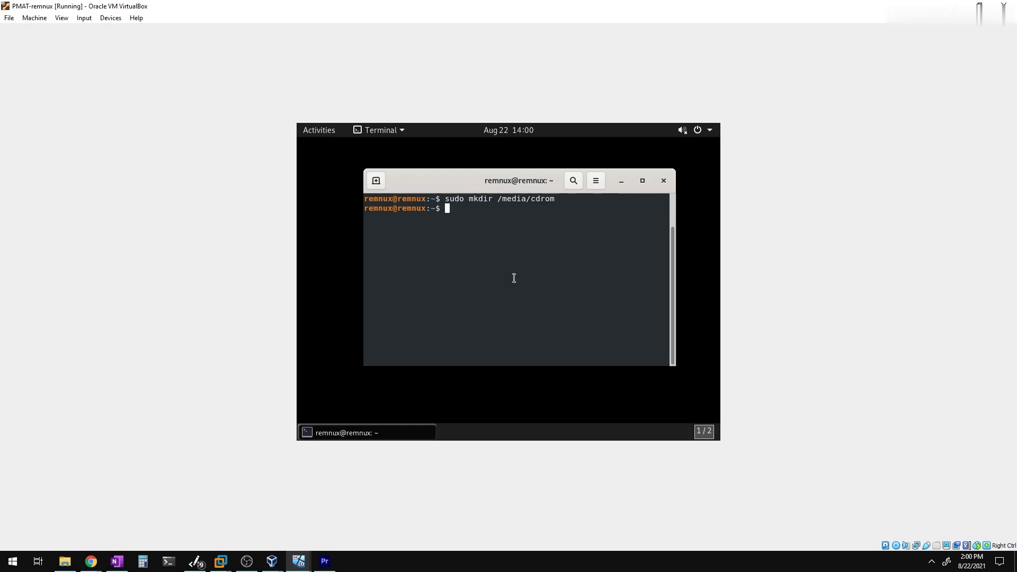
text(sudo mount /dev/cdrom /media/cd)
key(Tab)
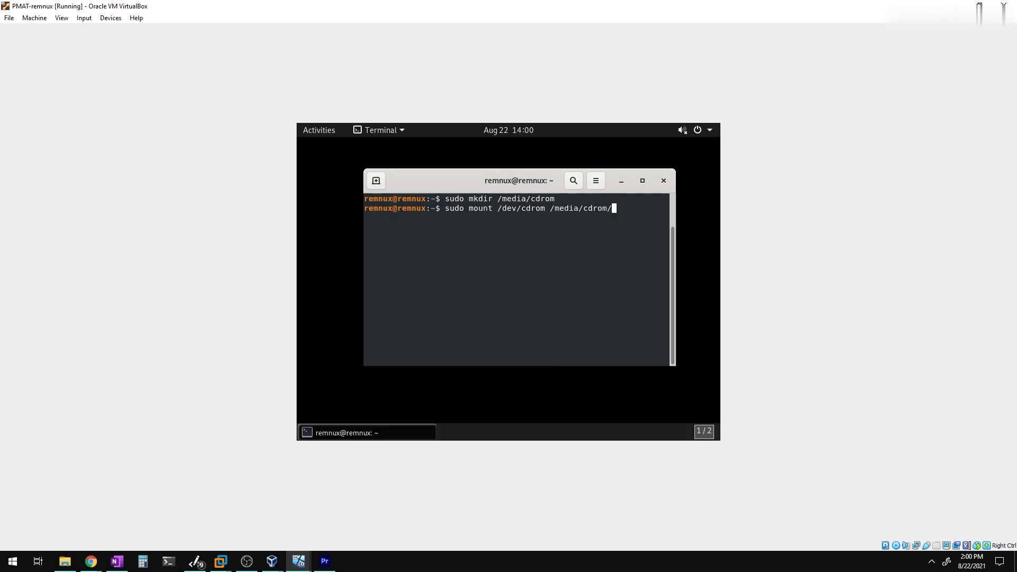
key(Return)
drag(503, 220, 631, 224)
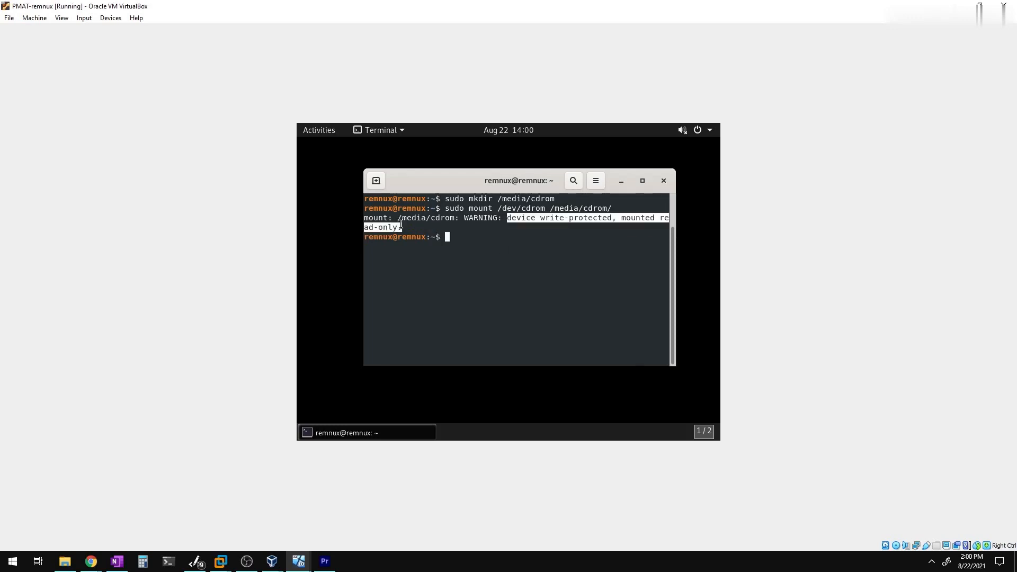
click(500, 251)
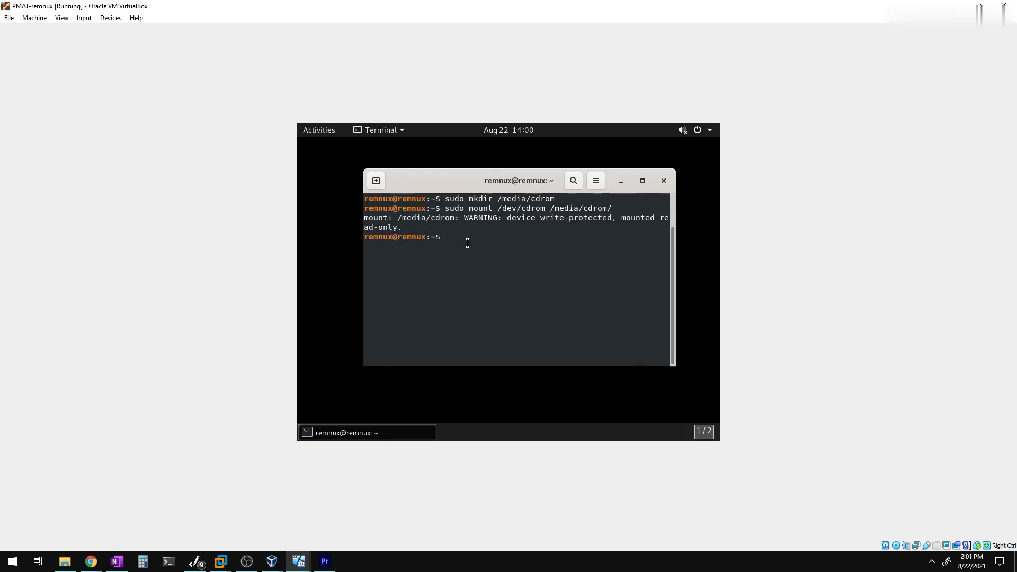
Step: Change to the /media/cdrom/ directory, list its files, and widen the terminal window slightly
text(cd /m)
key(Tab)
text(cd)
key(Tab)
key(Return)
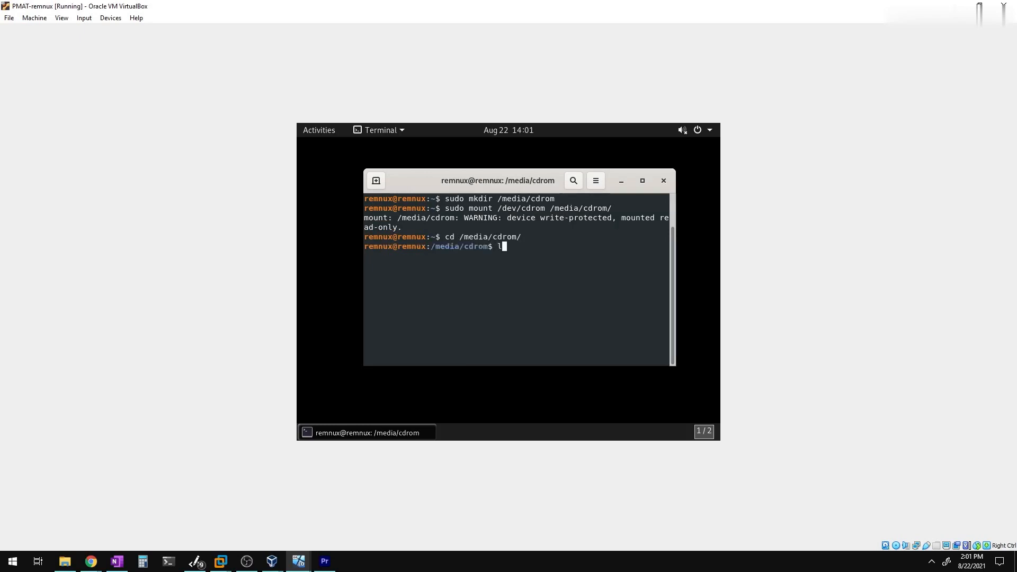
text(ls)
key(Return)
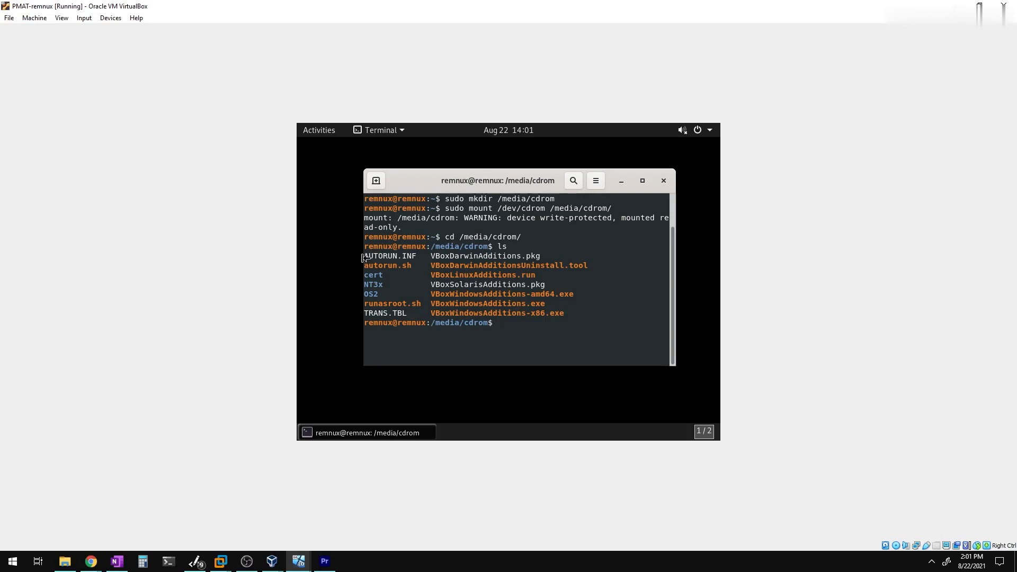
drag(363, 258, 353, 257)
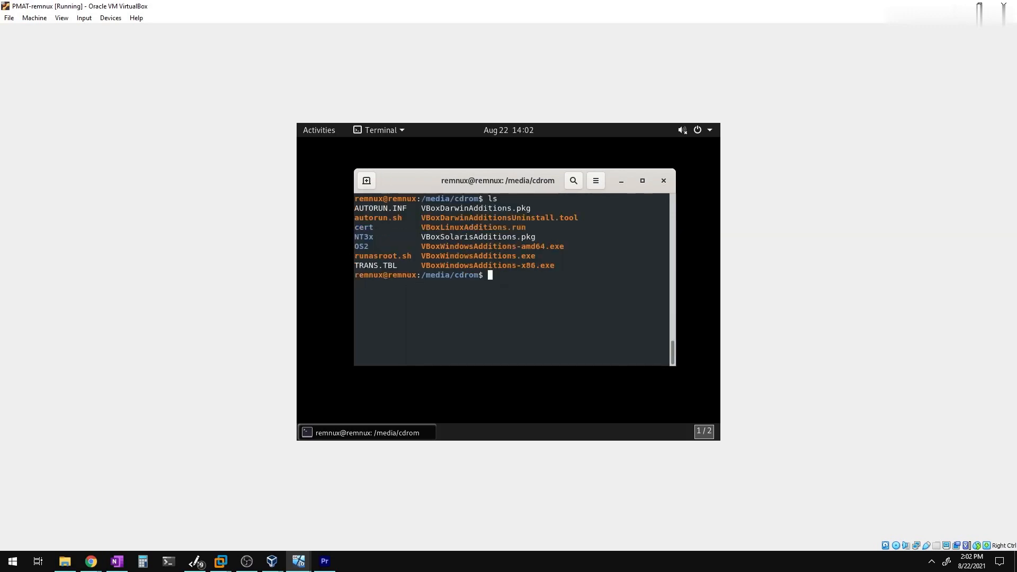
Step: Install the VirtualBox Guest Additions by running ./autorun.sh from a root shell (sudo -s), and reboot the virtual machine
text(sudo -s)
key(Return)
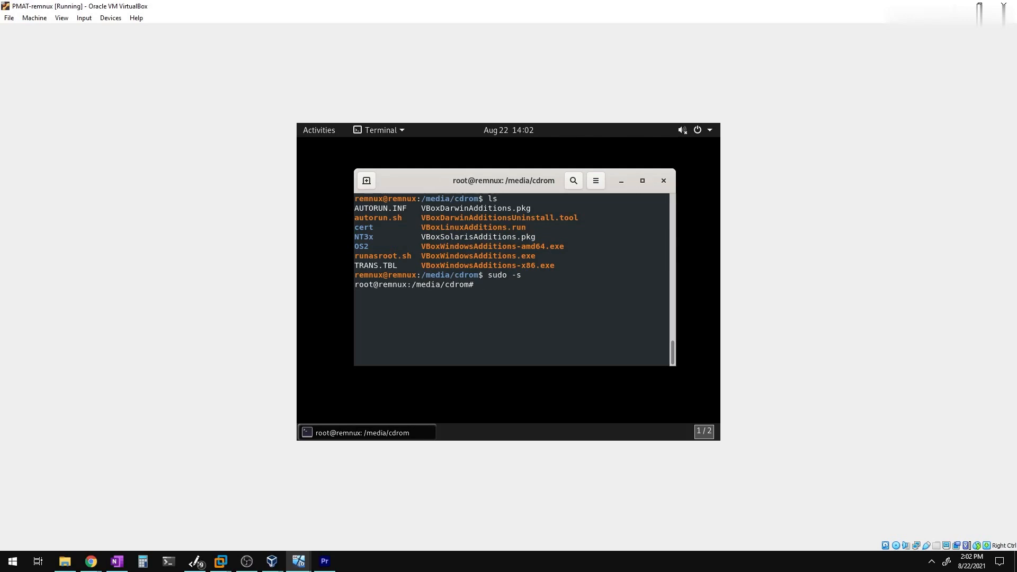
text(./autorun.sh)
key(Return)
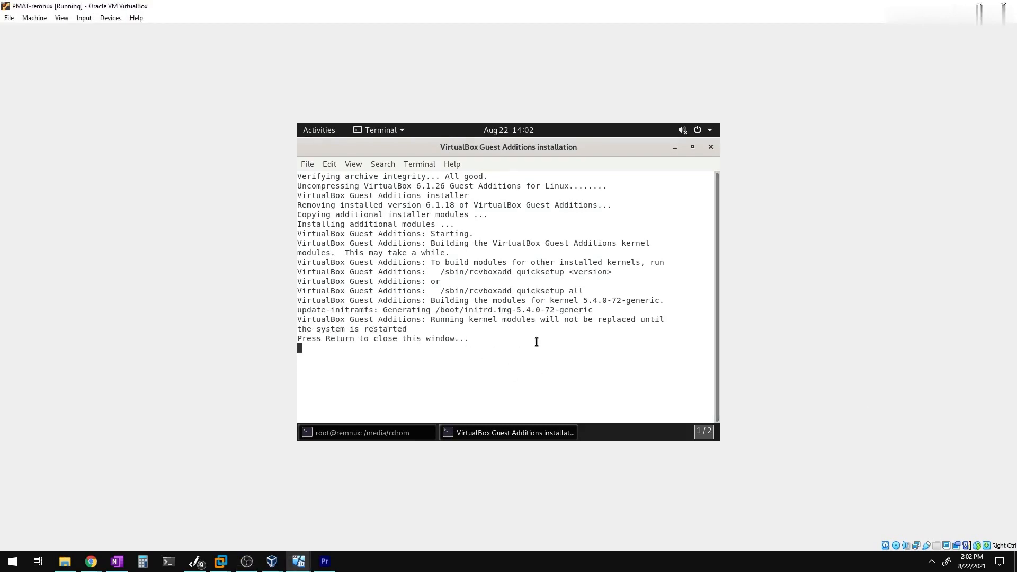
key(Return)
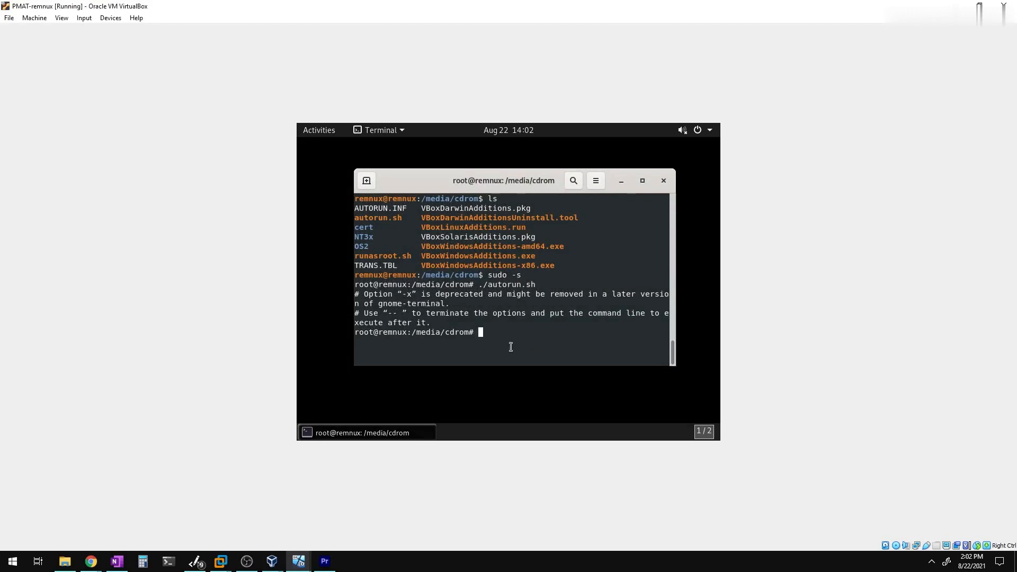
text(reboot)
key(Return)
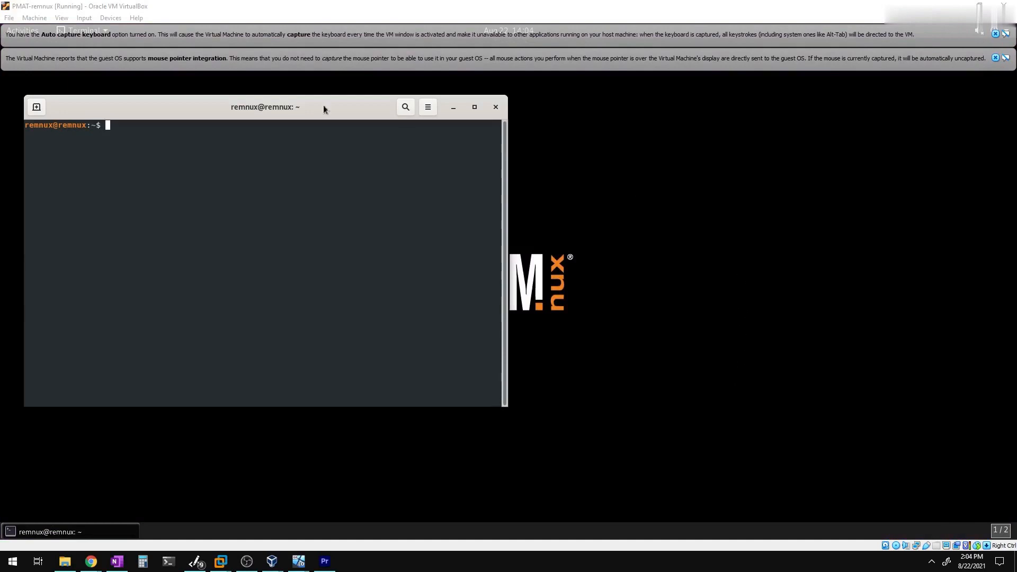
Step: Move the terminal window to the middle of the REMnux desktop and dismiss the keyboard capture and mouse integration notices
drag(265, 113, 504, 133)
click(995, 58)
click(995, 34)
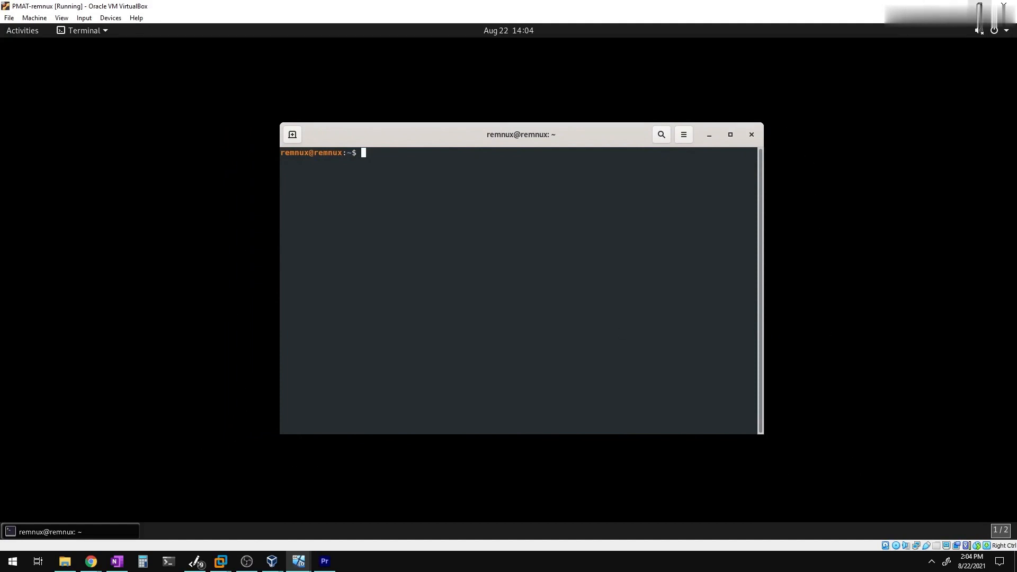
Step: Test the guest display's automatic resizing by restoring the virtual machine window to a smaller size and maximizing it again
key(Control_R+f)
drag(182, 8, 549, 67)
click(669, 58)
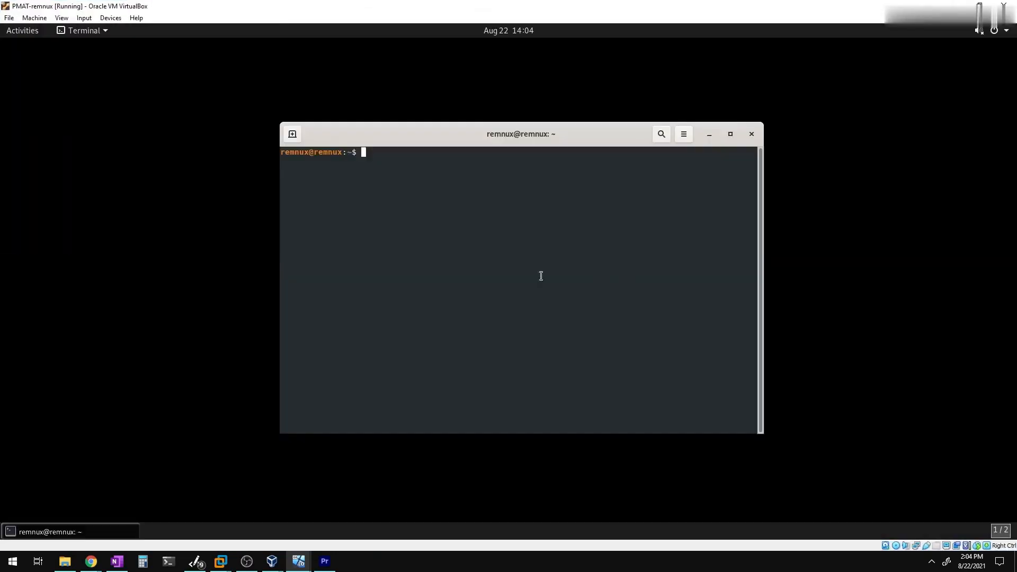